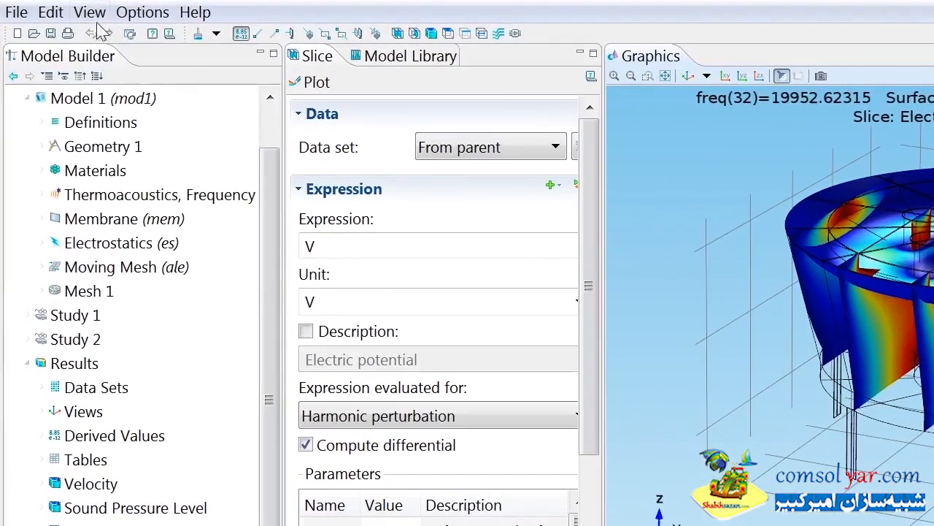
Step: Open the plasmonic_wire_grating model from the RF Module's Optics and Photonics section of the Model Library
click(61, 29)
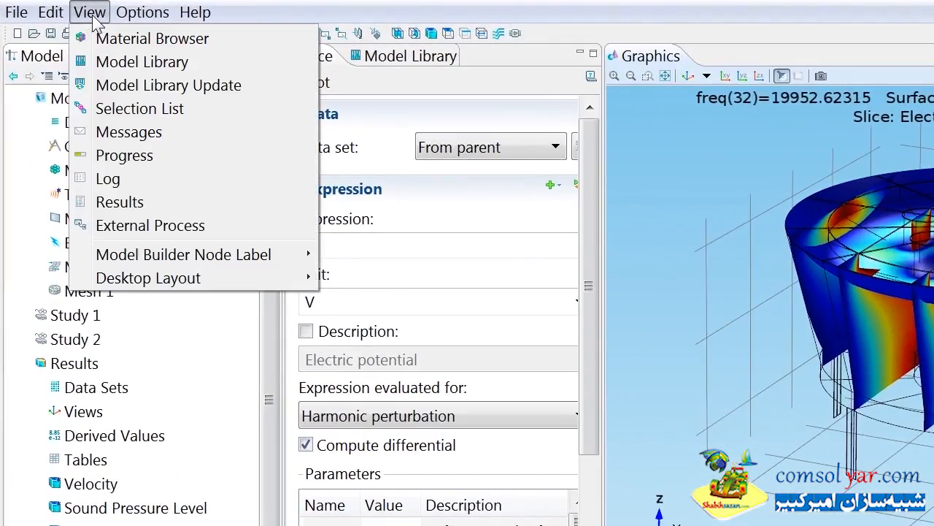
click(137, 66)
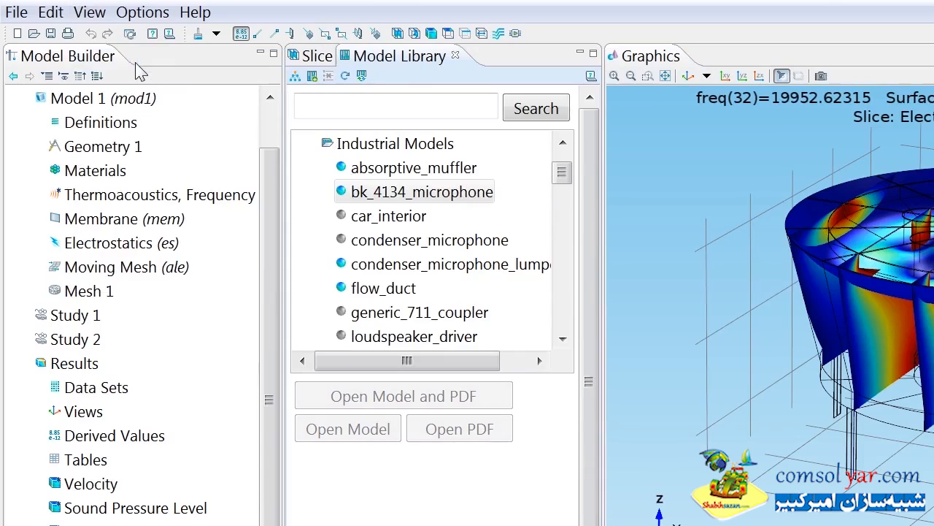
click(314, 143)
click(315, 168)
click(315, 191)
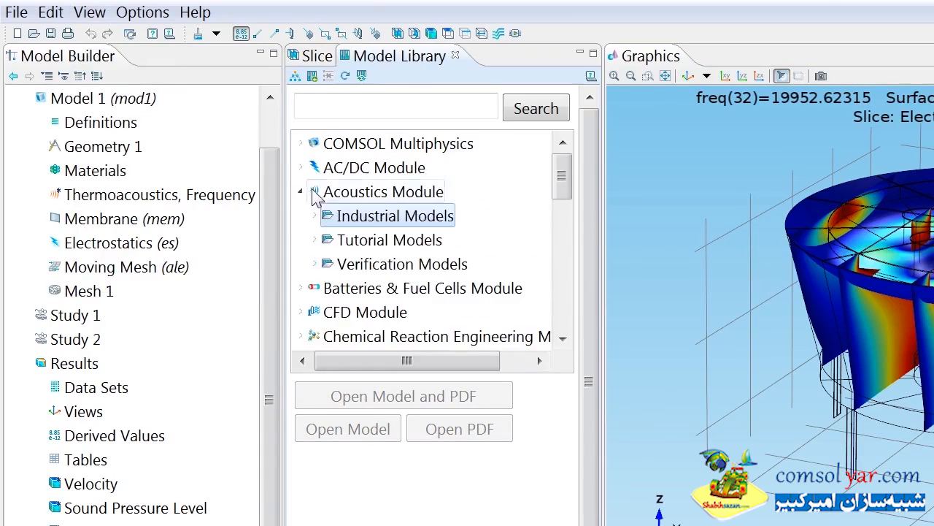
click(306, 192)
scroll(333, 217, down, 1)
scroll(332, 217, down, 3)
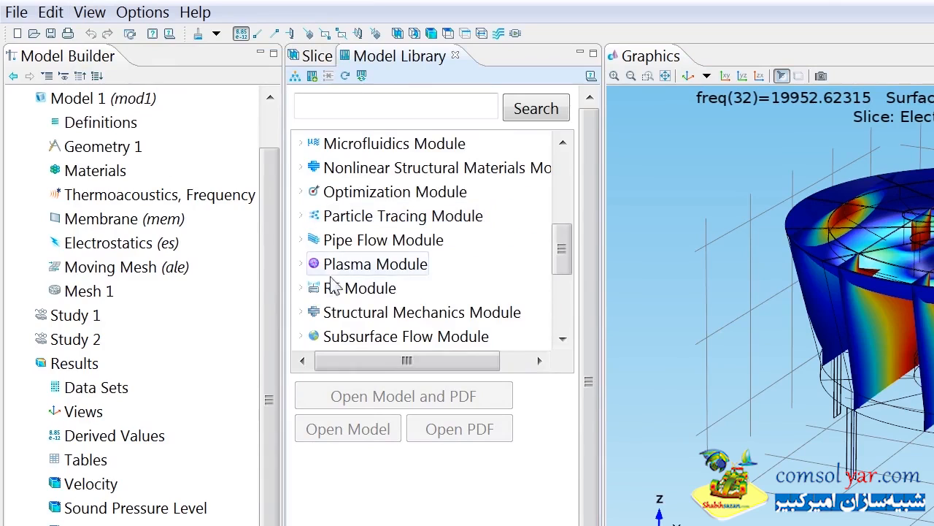
click(305, 288)
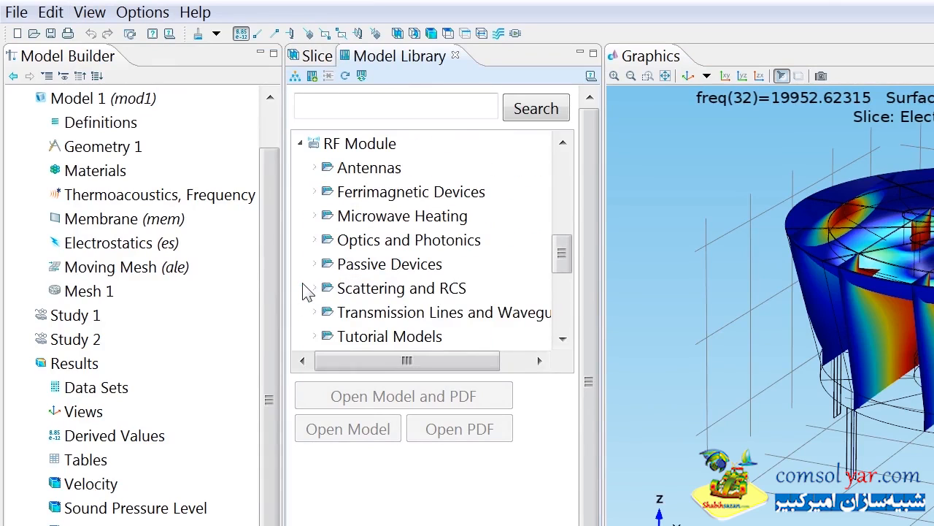
click(314, 240)
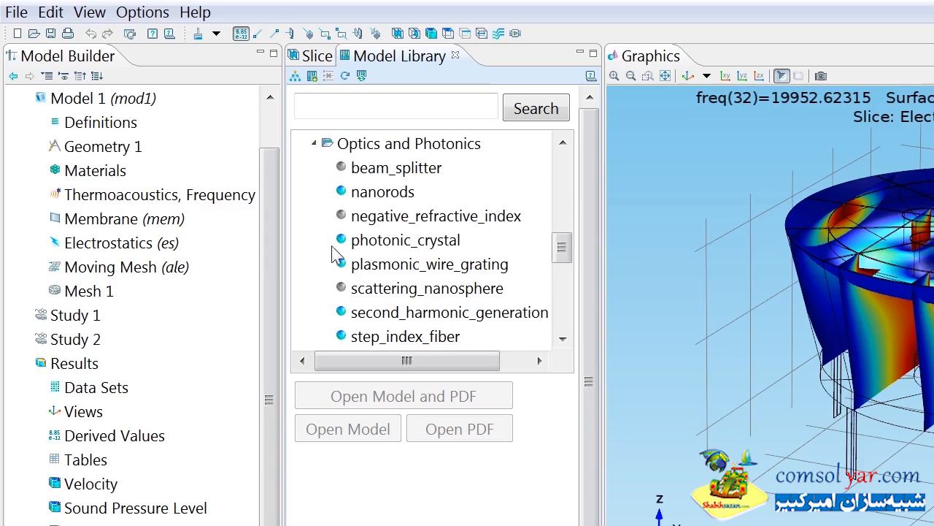
click(365, 269)
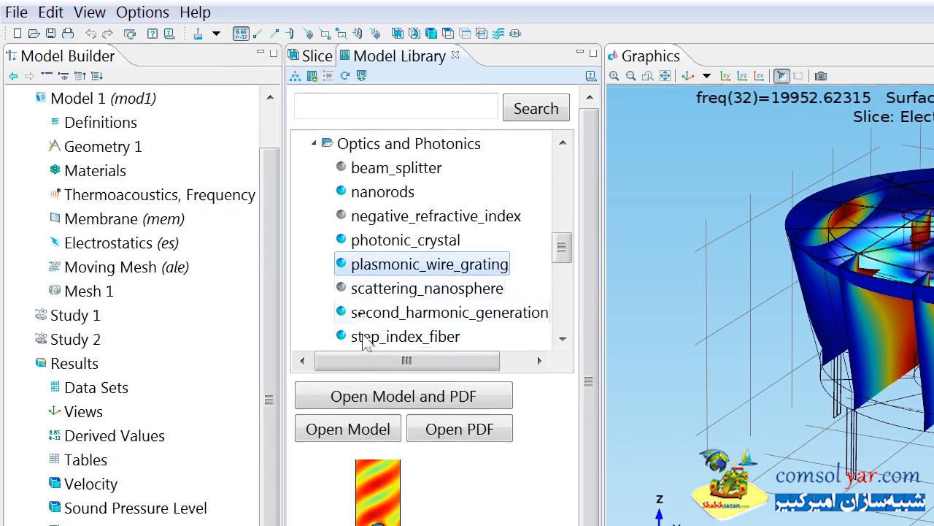
click(363, 432)
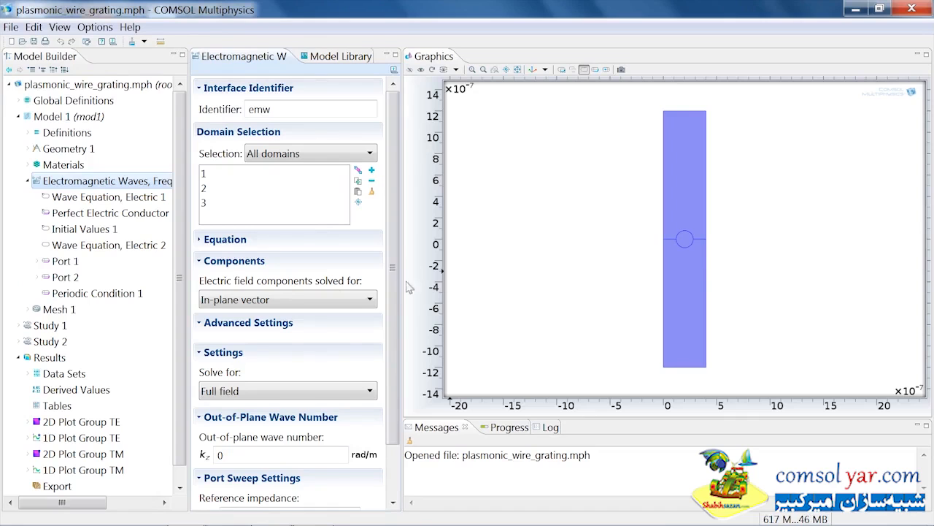
Step: Examine the settings of Port 1 and Periodic Condition 1 in the electromagnetic waves interface
click(73, 262)
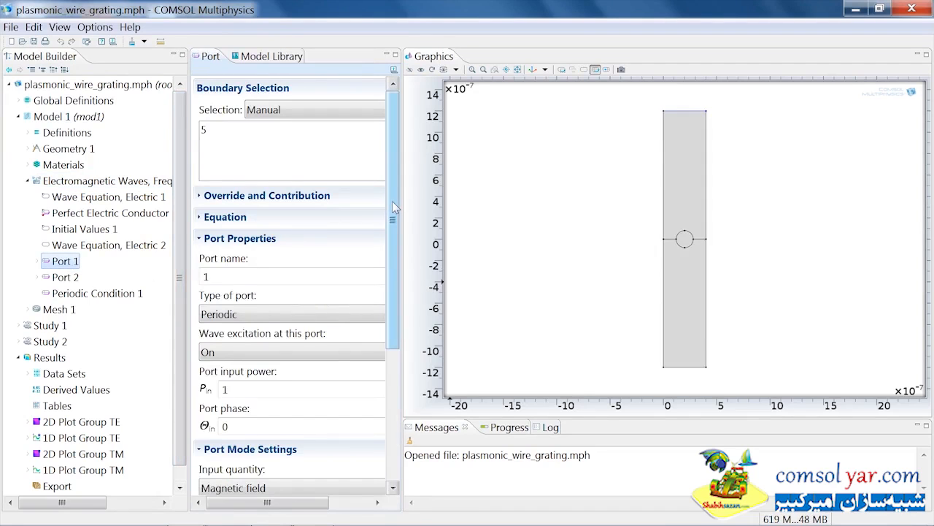
drag(392, 206, 378, 321)
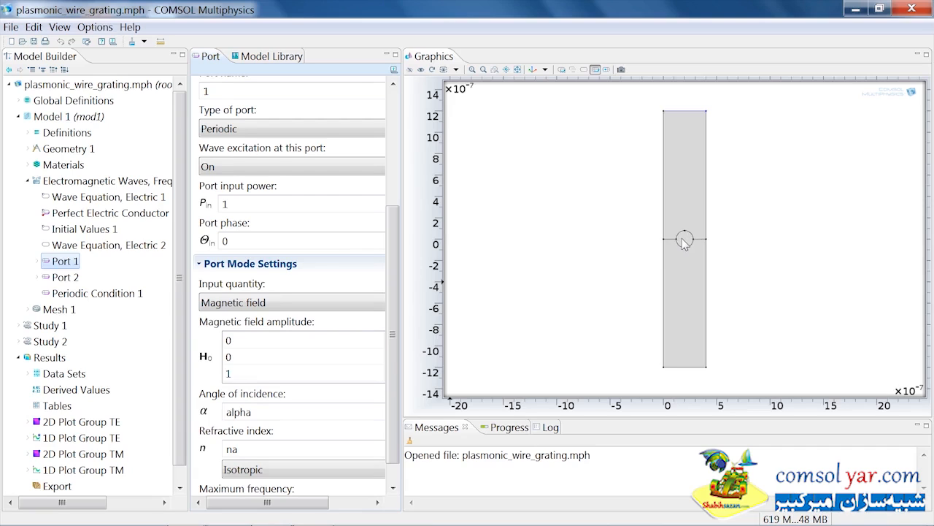
click(137, 294)
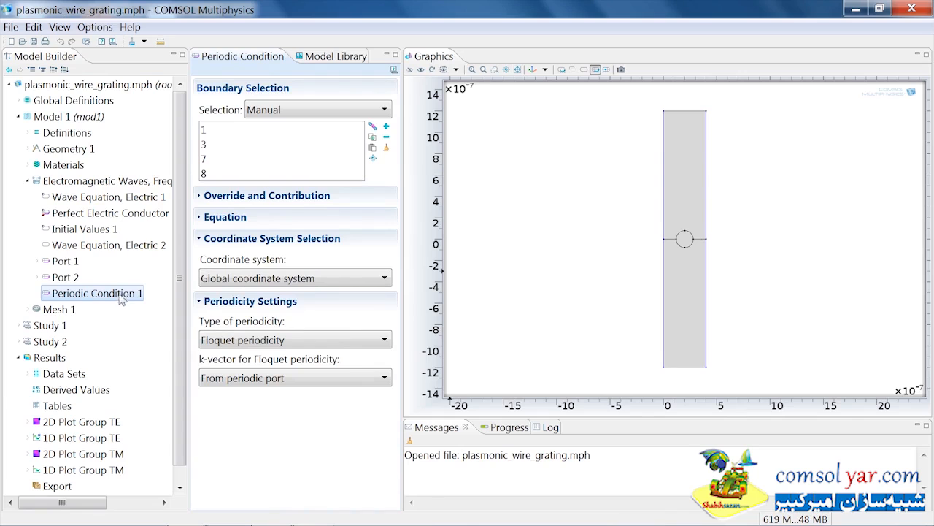
Step: Turn off plotting of data set edges in the 2D Plot Group TM
click(81, 454)
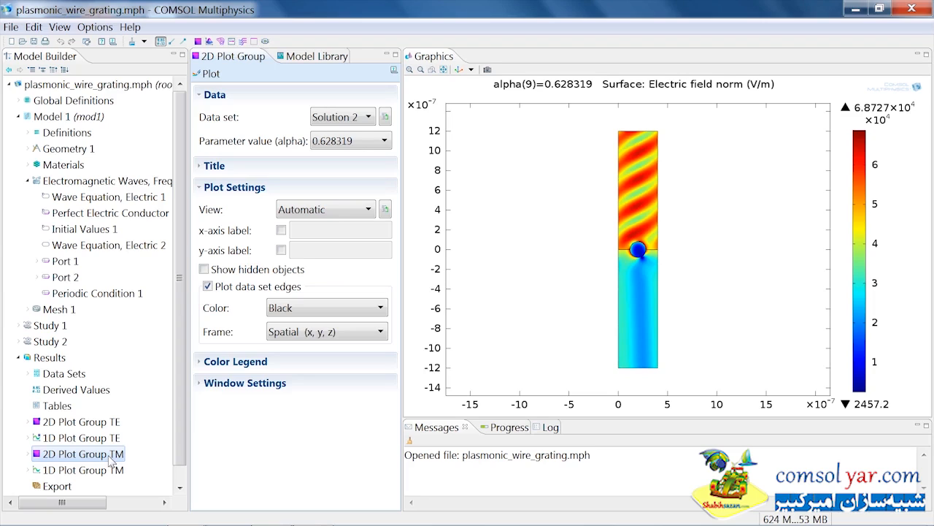
click(208, 286)
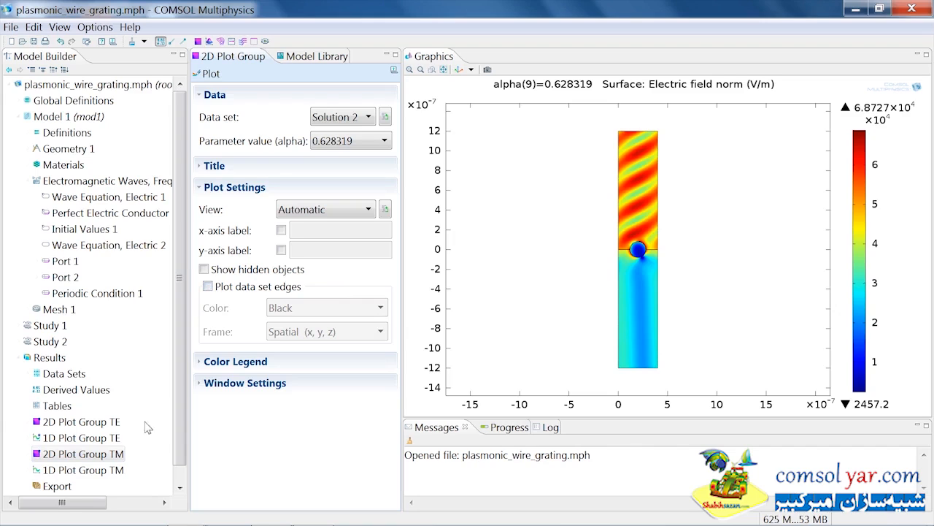
Step: Duplicate the Surface plot under the 2D Plot Group TM
click(27, 454)
click(58, 470)
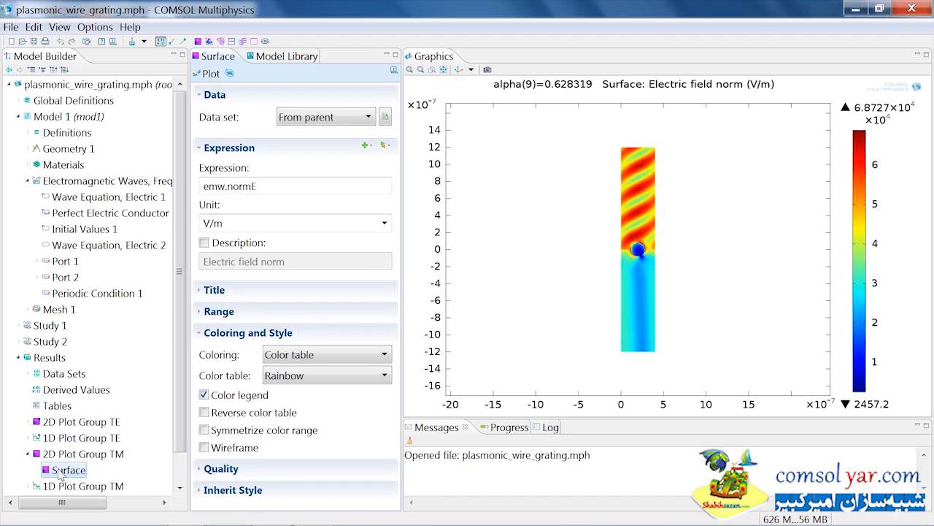
right_click(60, 476)
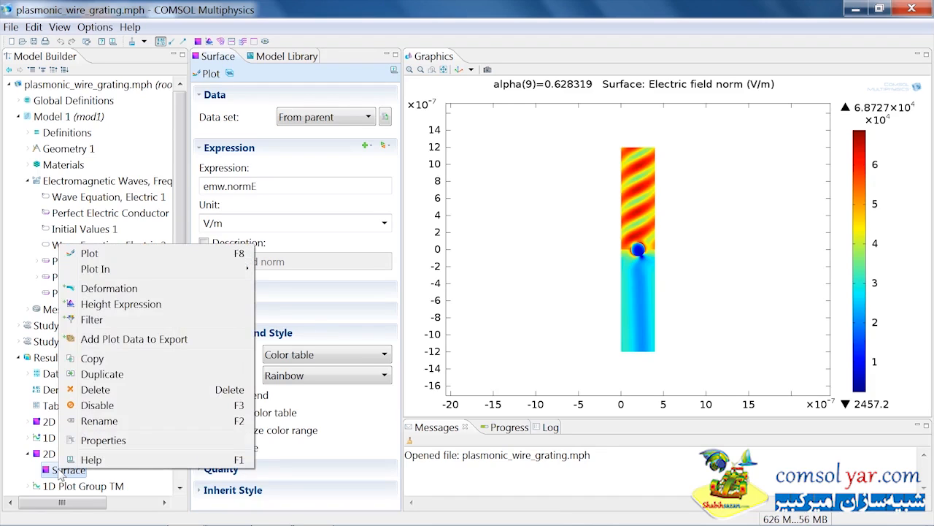
click(102, 374)
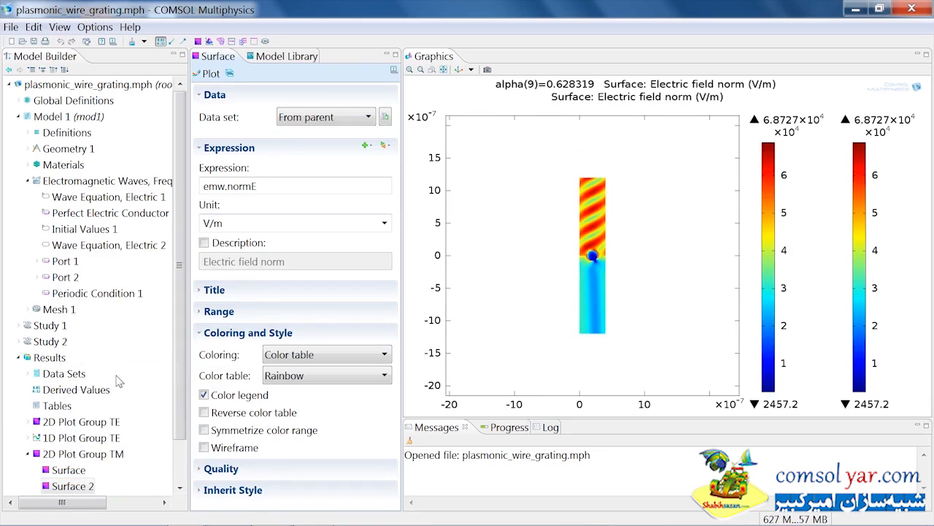
Step: Turn off the color legend for Surface 2 and set its title type to None
click(204, 395)
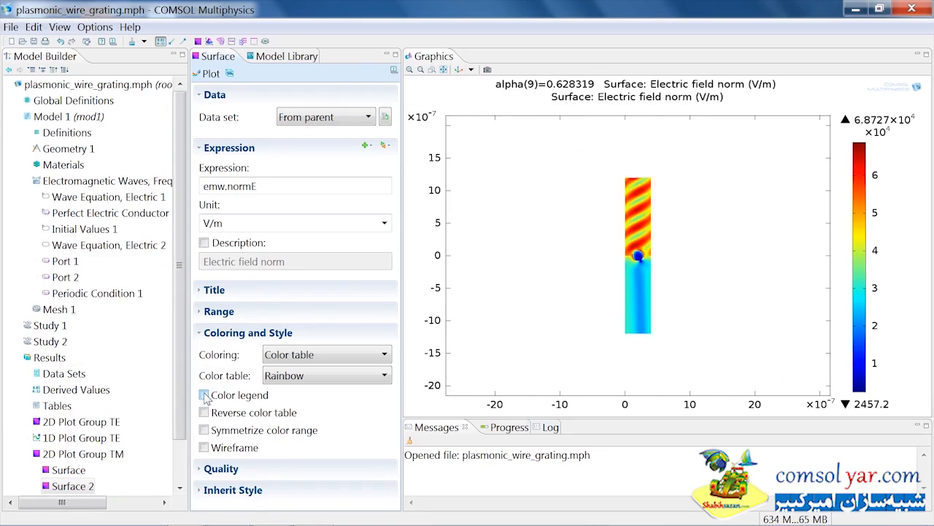
click(212, 290)
click(250, 310)
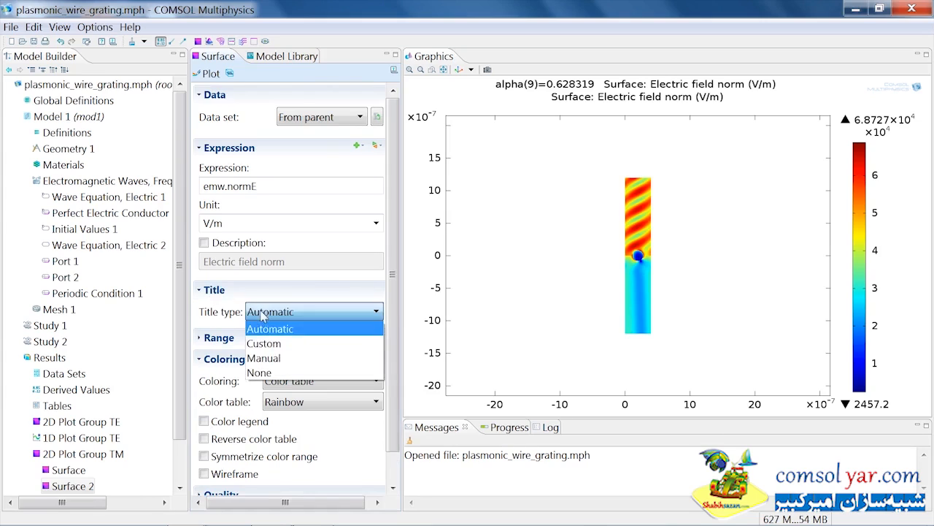
click(266, 372)
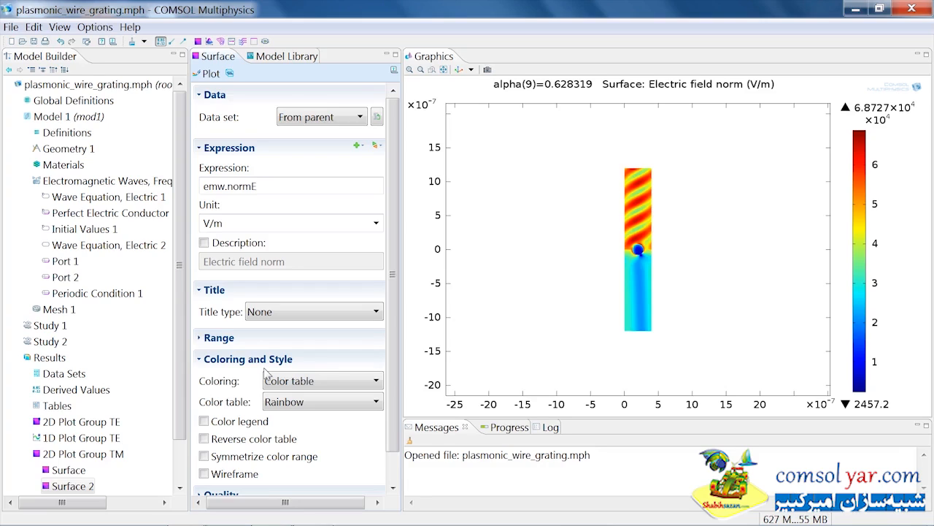
Step: Add a Deformation to Surface 2 with x component d and y component 0, and replot
right_click(84, 488)
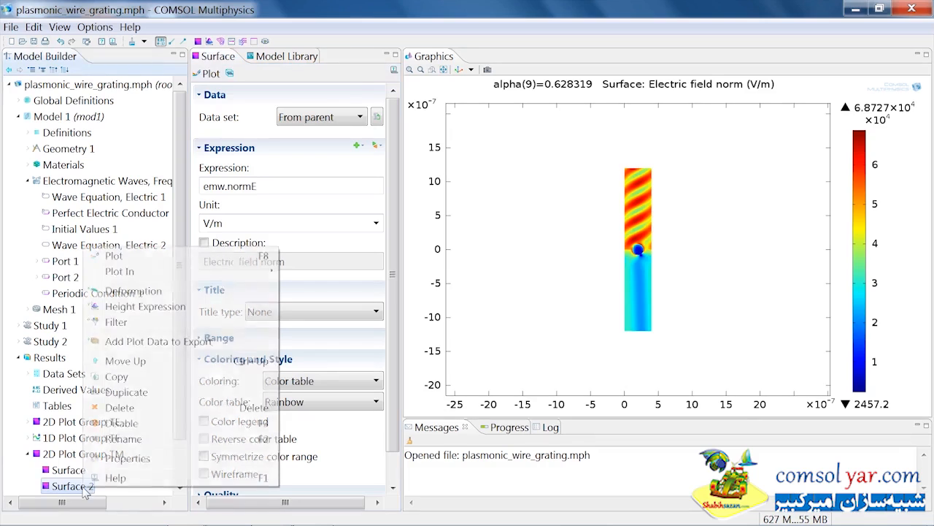
click(148, 291)
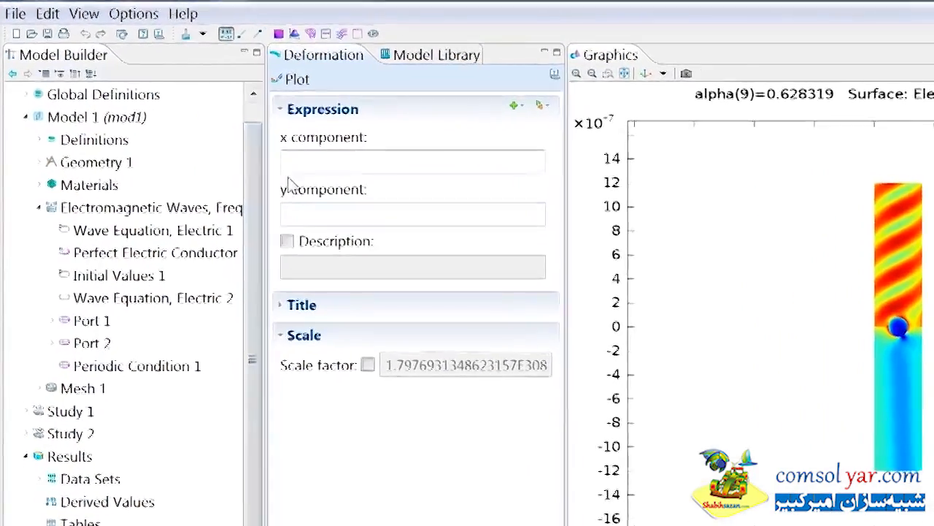
click(209, 134)
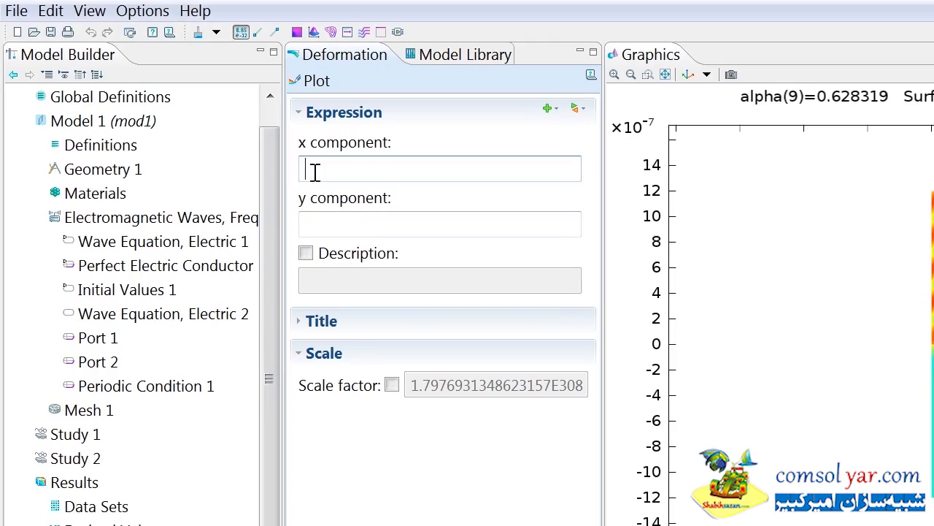
text(d)
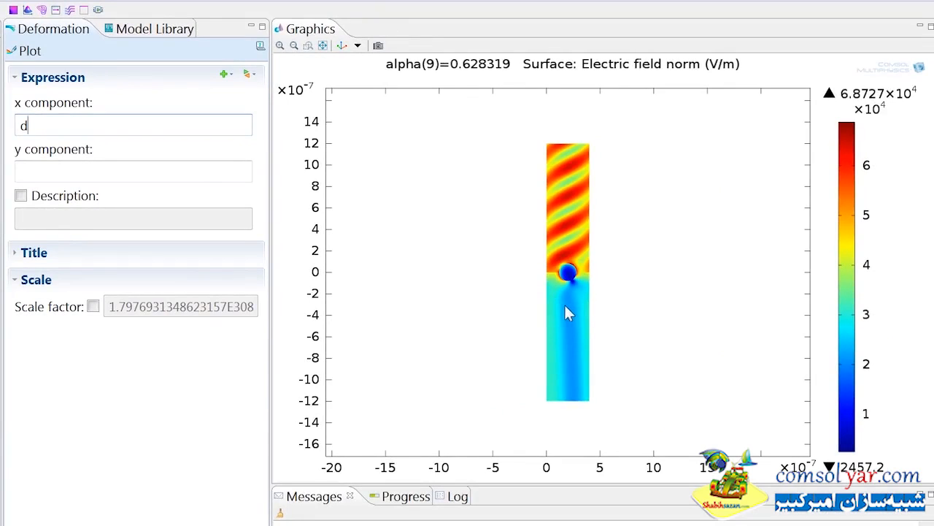
click(207, 167)
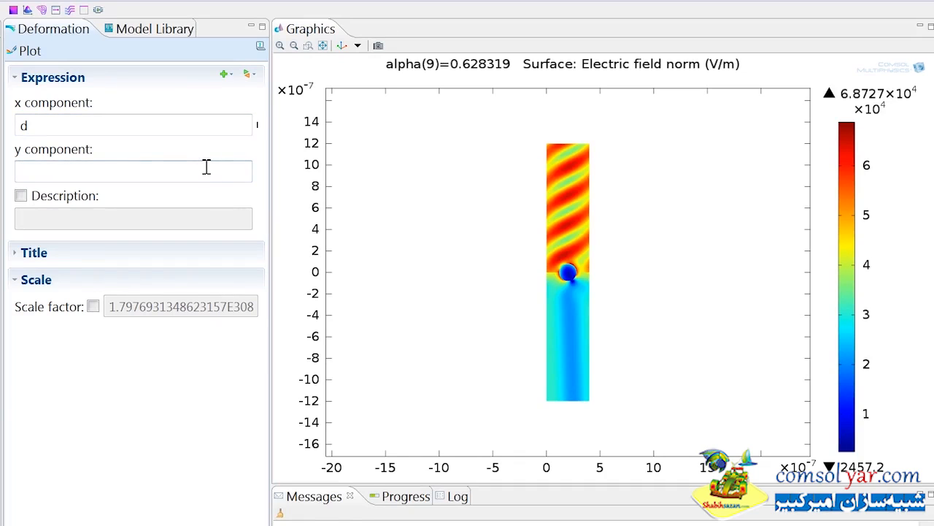
text(0)
click(30, 53)
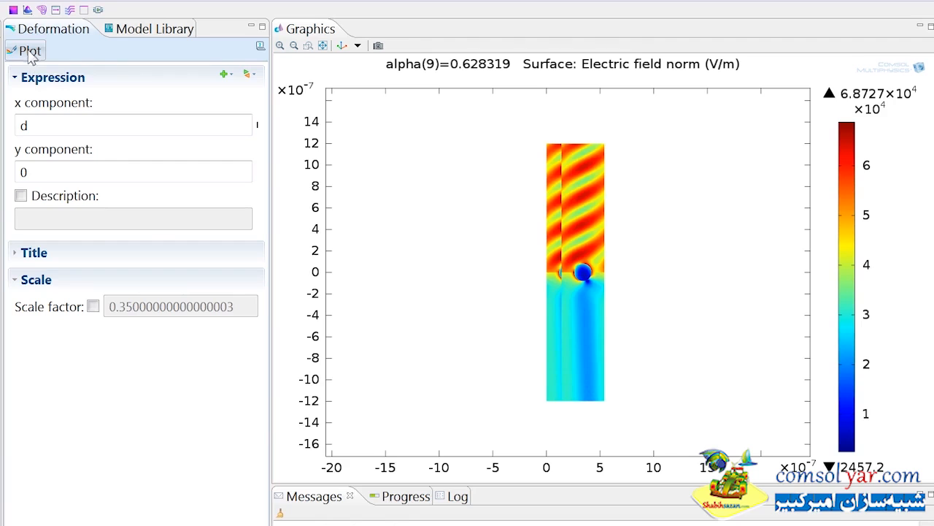
Step: Enable the deformation scale factor, set it to 1, and replot
click(94, 307)
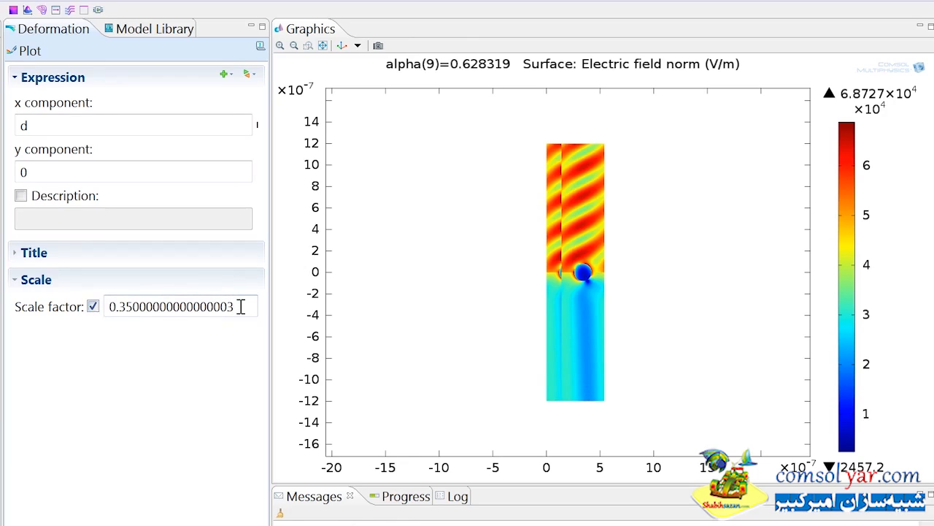
drag(239, 307, 107, 304)
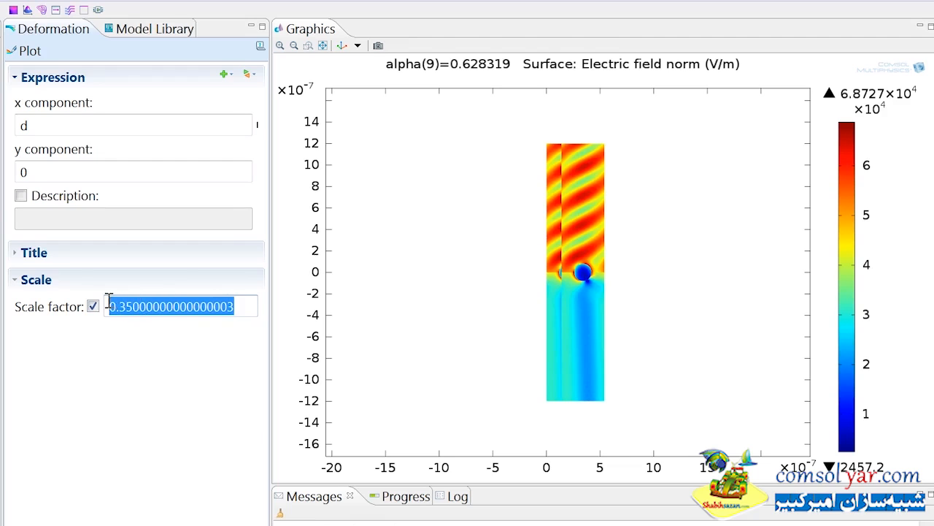
text(1)
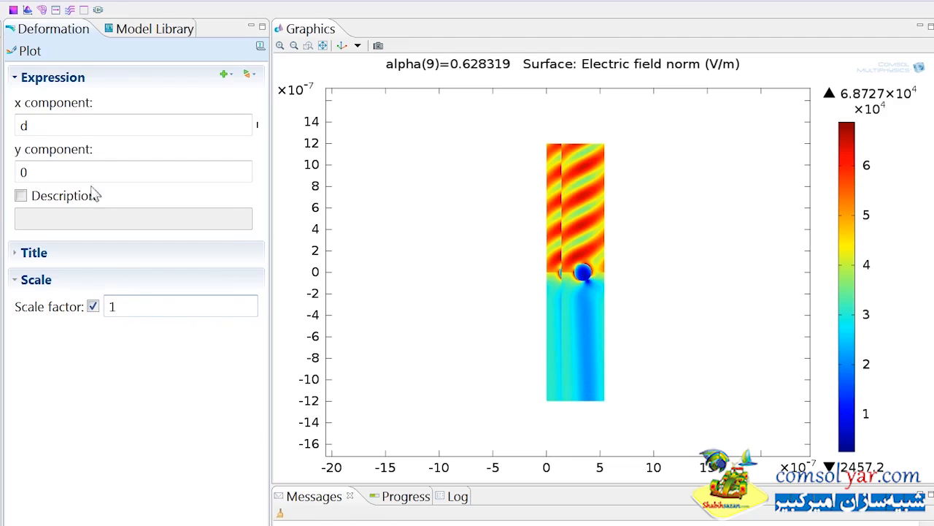
click(33, 52)
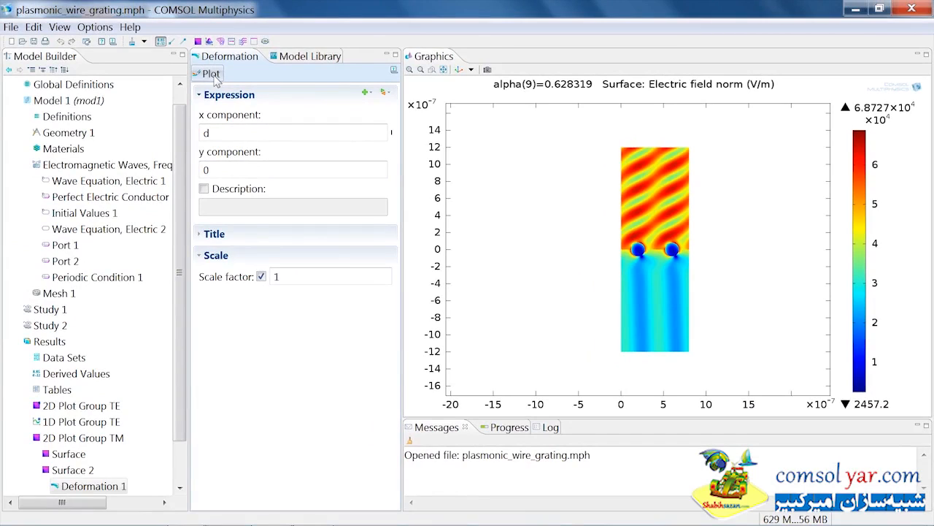
Step: Duplicate Surface 2 together with its deformation
click(37, 470)
click(59, 472)
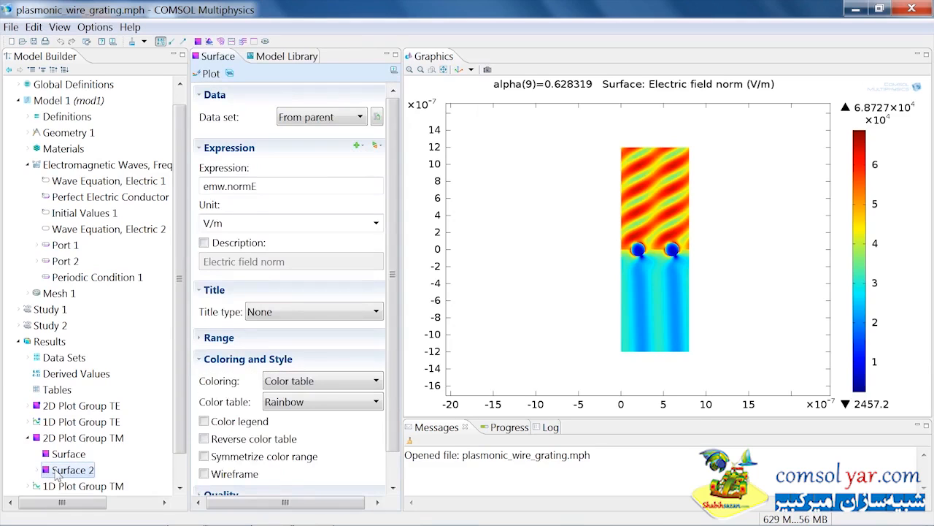
right_click(58, 470)
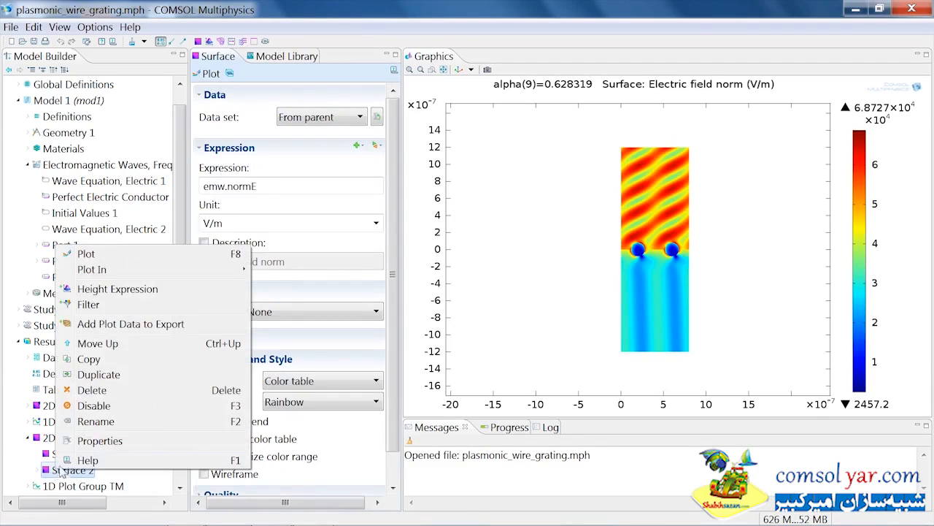
click(98, 374)
Step: Set the x component of Surface 3's deformation to 2*d
scroll(174, 371, down, 2)
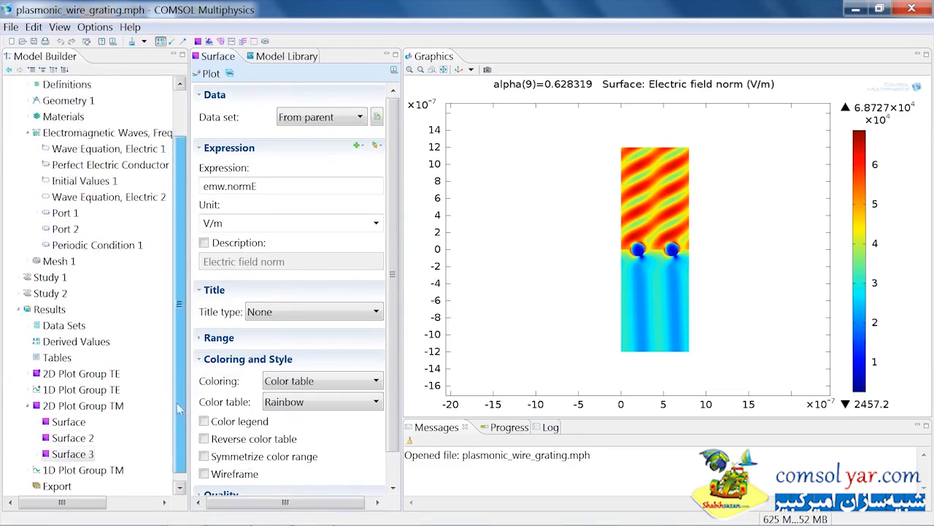
click(38, 438)
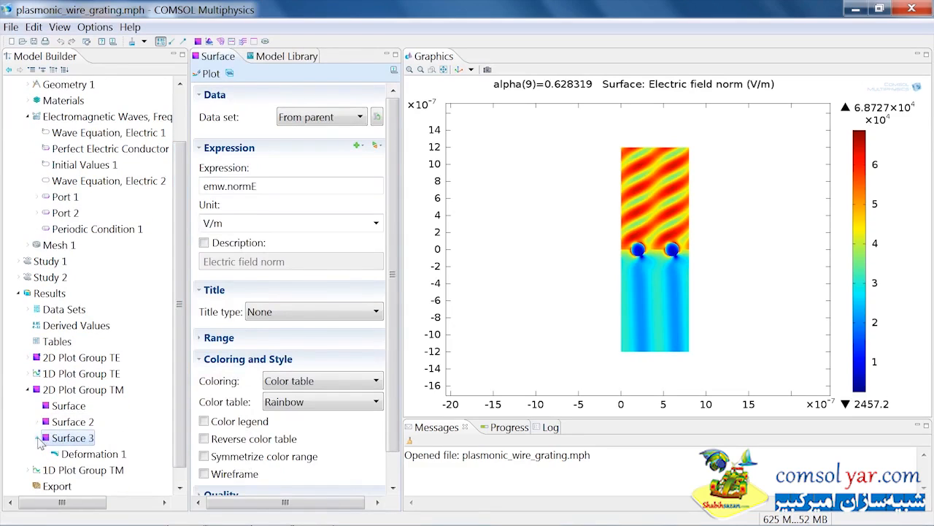
click(80, 454)
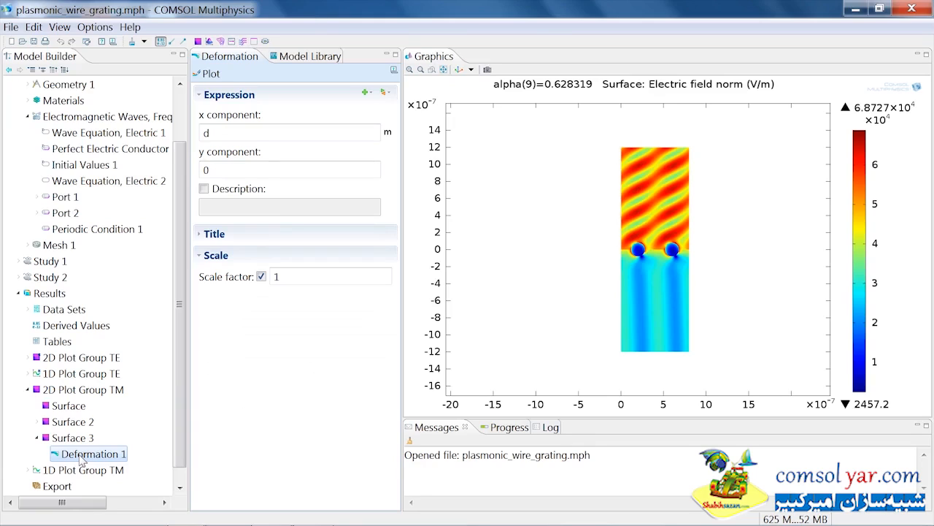
click(206, 135)
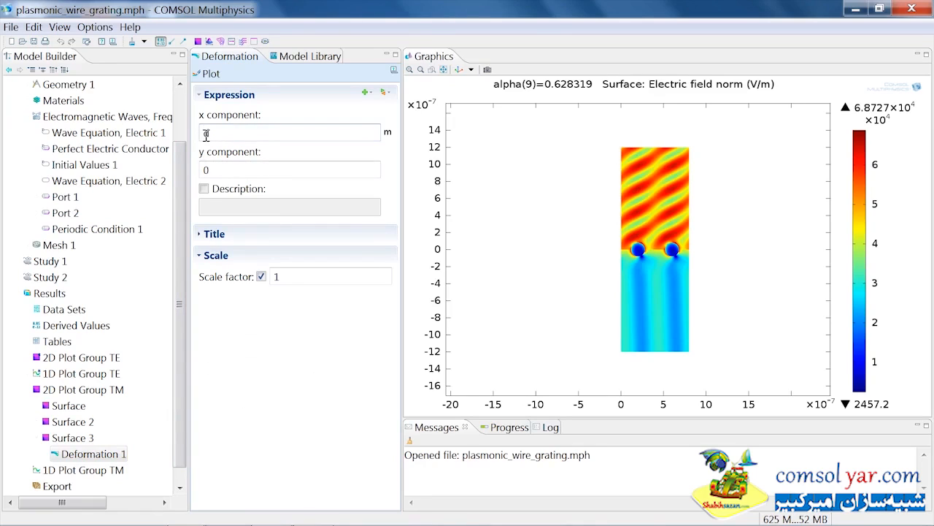
text(2*d)
click(38, 438)
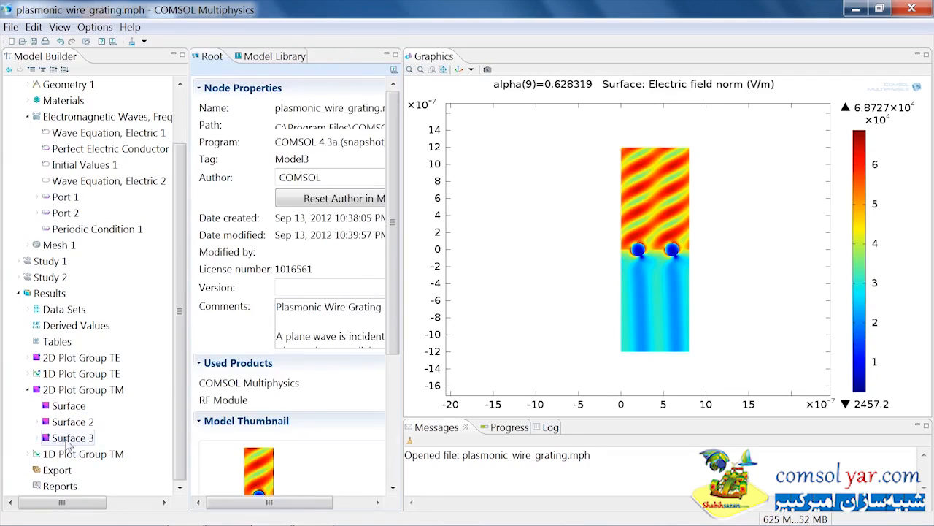
Step: Duplicate Surface 3 together with its deformation
click(69, 438)
right_click(67, 439)
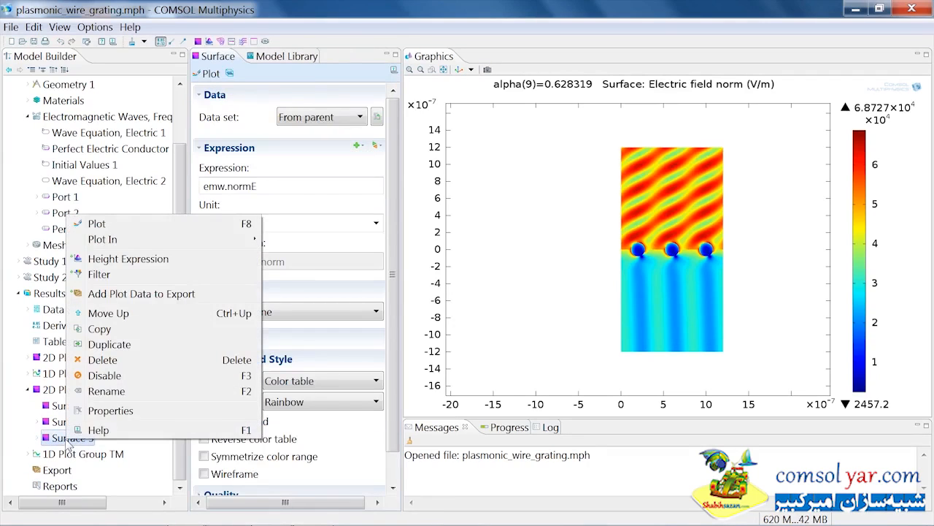
click(118, 346)
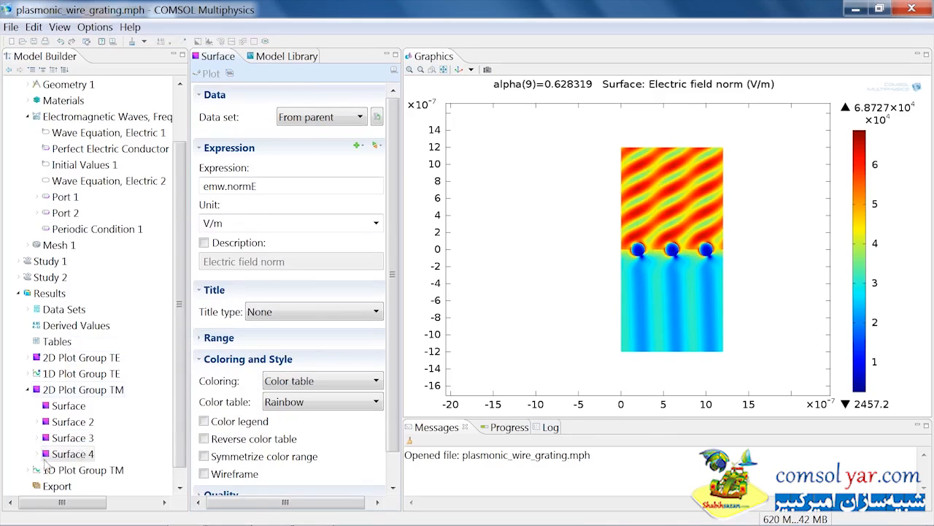
Step: Set the x component of Surface 4's deformation to 3*d and replot
click(37, 454)
click(67, 471)
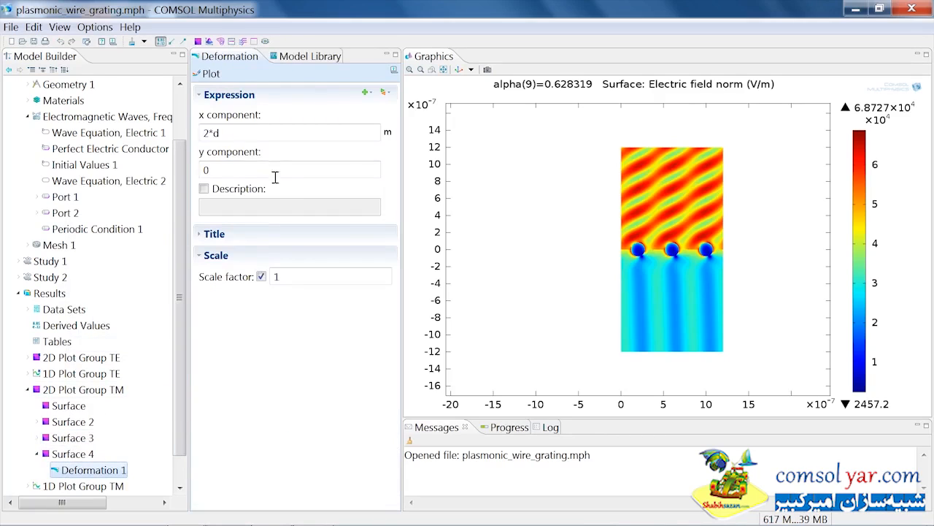
drag(210, 133, 203, 133)
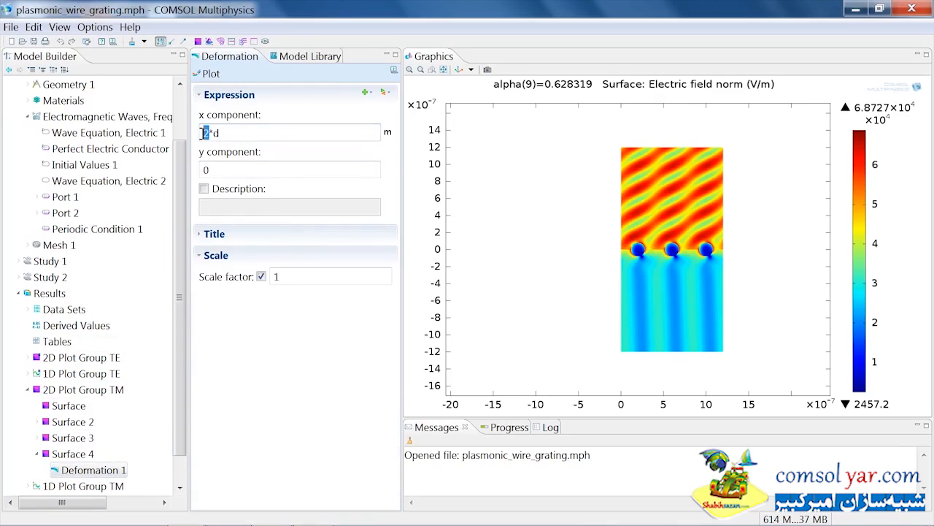
text(3)
click(209, 73)
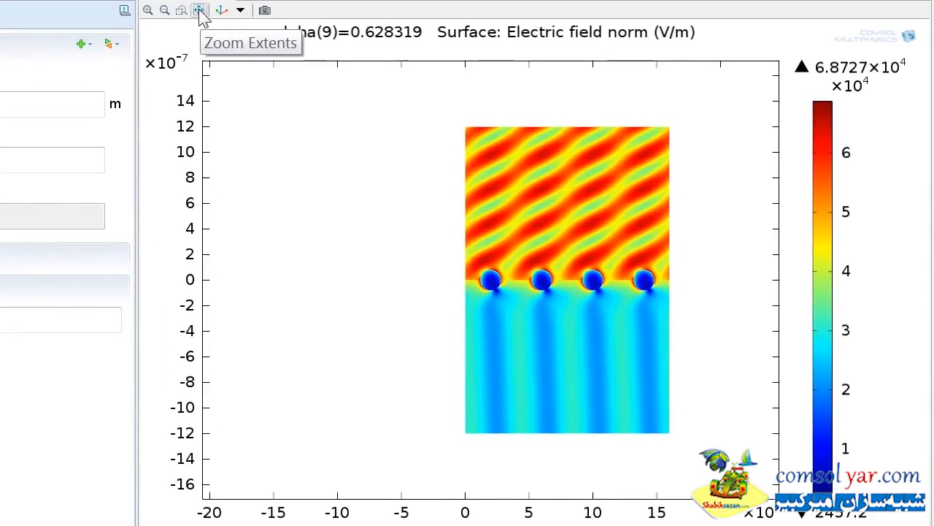
click(201, 13)
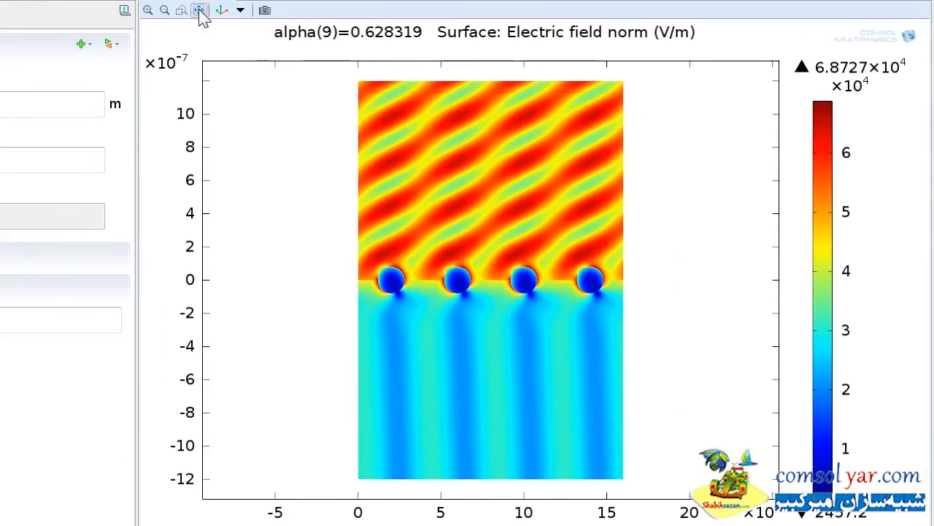